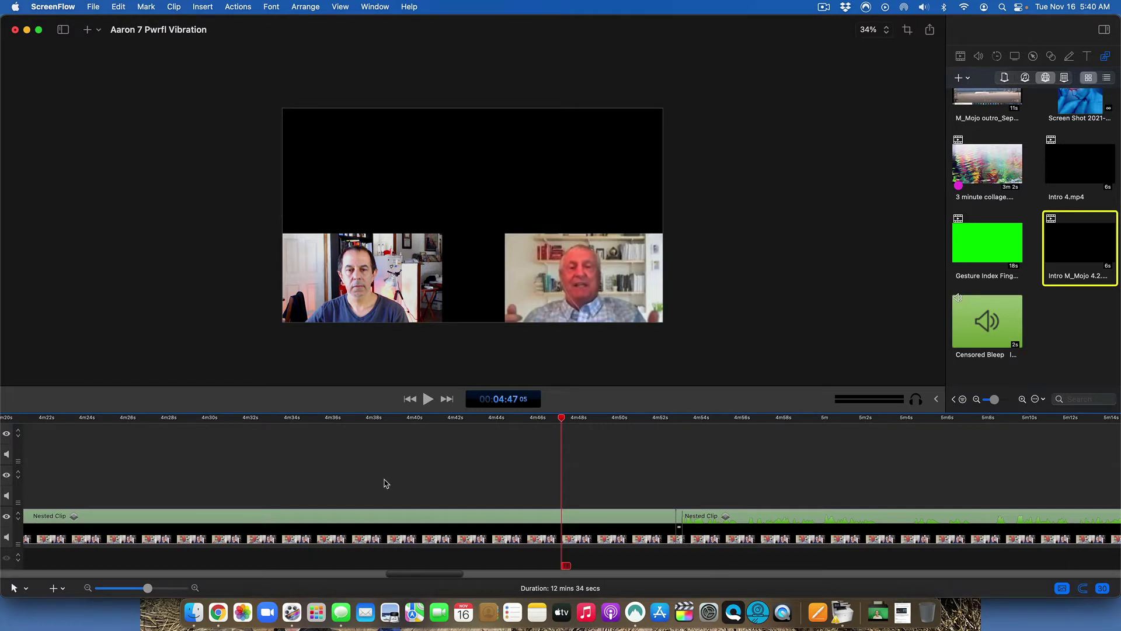
Zoom the timeline to fit so the full 12 min 34 s project and its nested clips show.
key(super+shift+0)
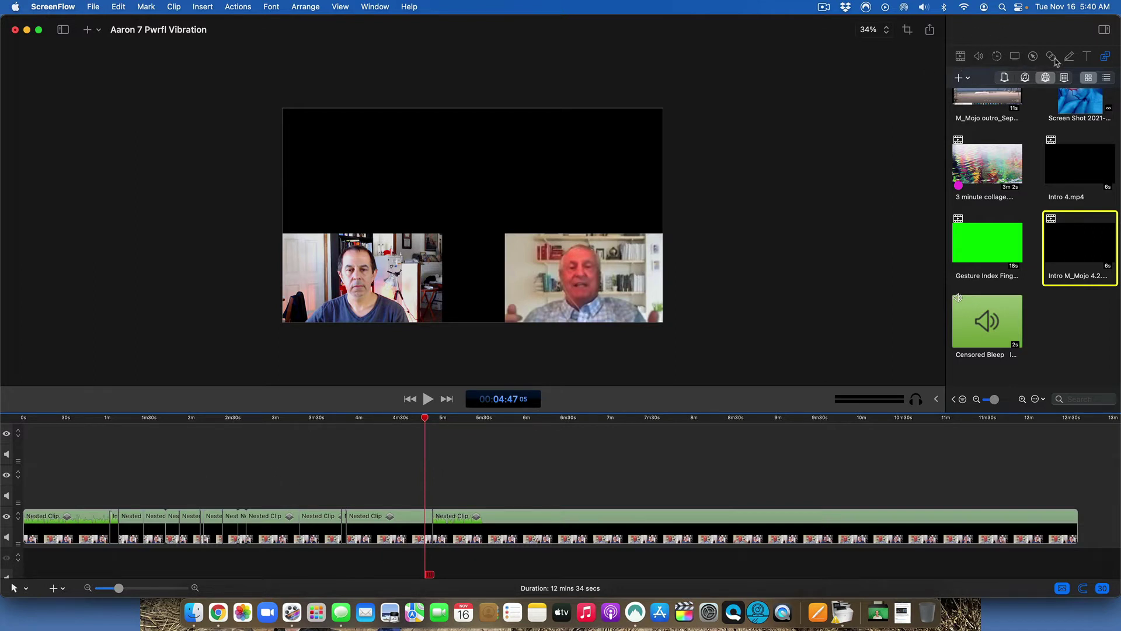
Show the Recordings list with the C922 webcam and zoom_0.mp4 sources.
click(1005, 77)
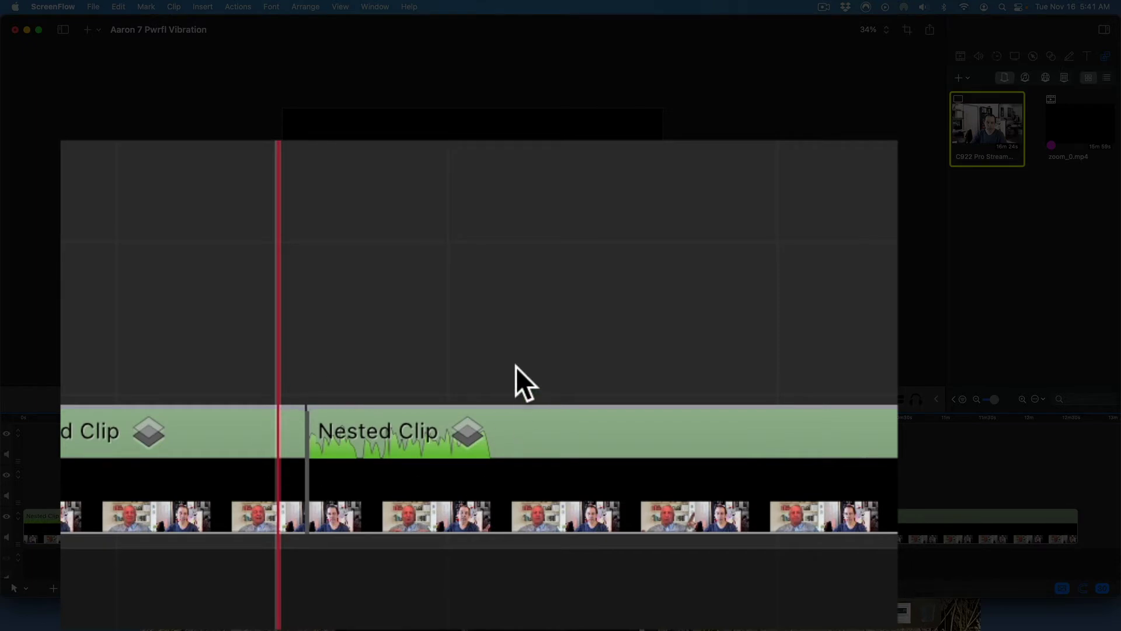
scroll(490, 502, up, 5)
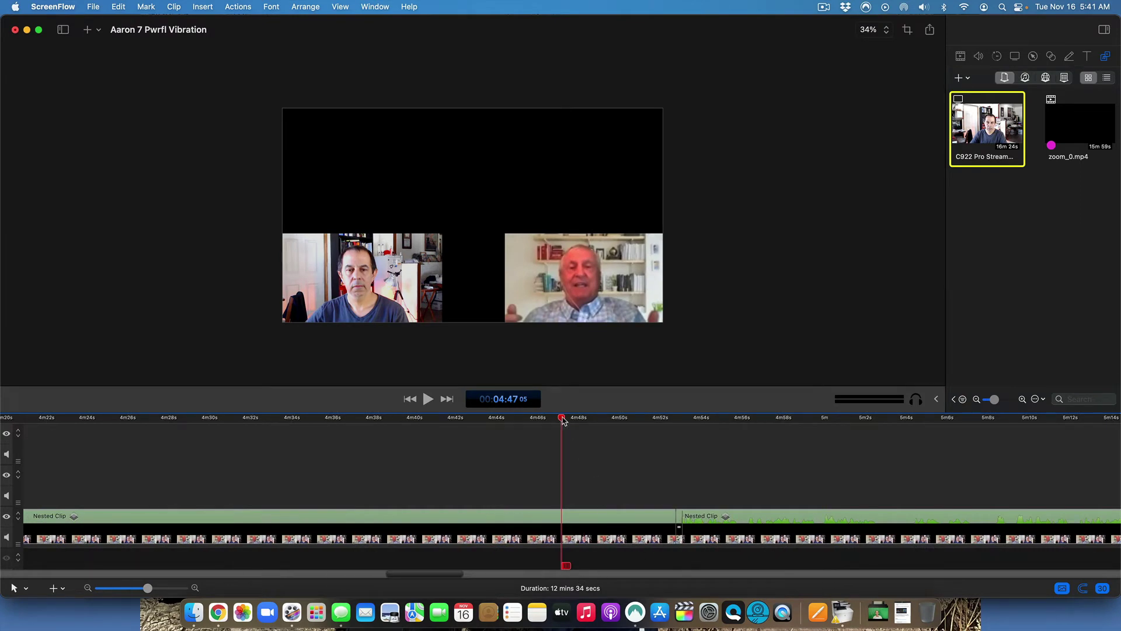
Play across the nested-clip join near 4:53, stopping just past it at 4:54.
drag(562, 417, 689, 414)
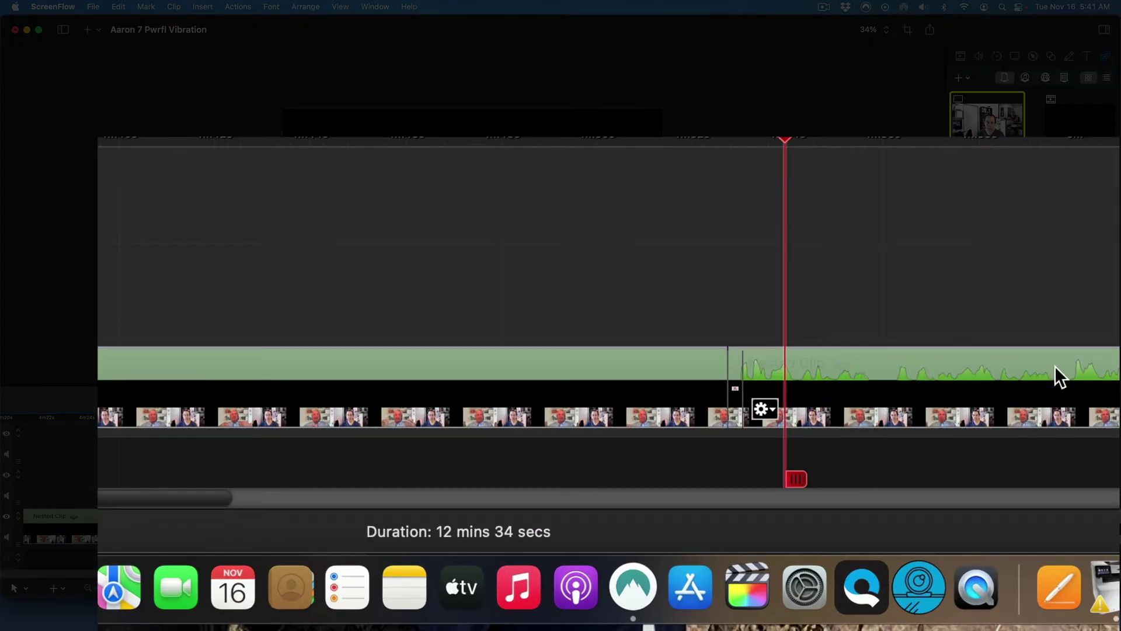
click(518, 139)
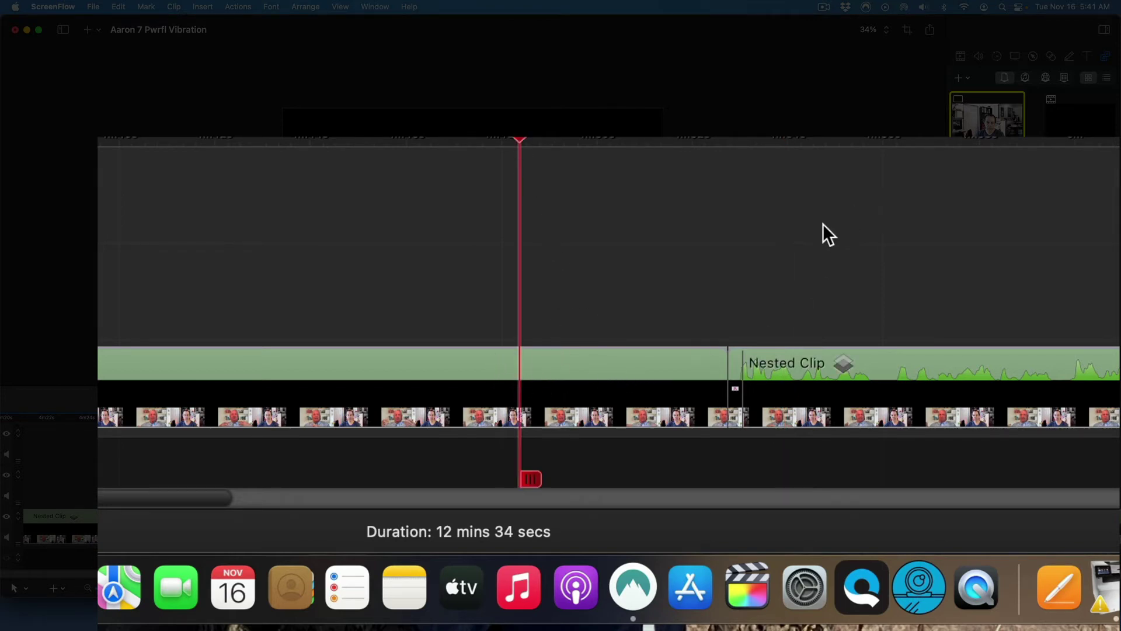
key(space)
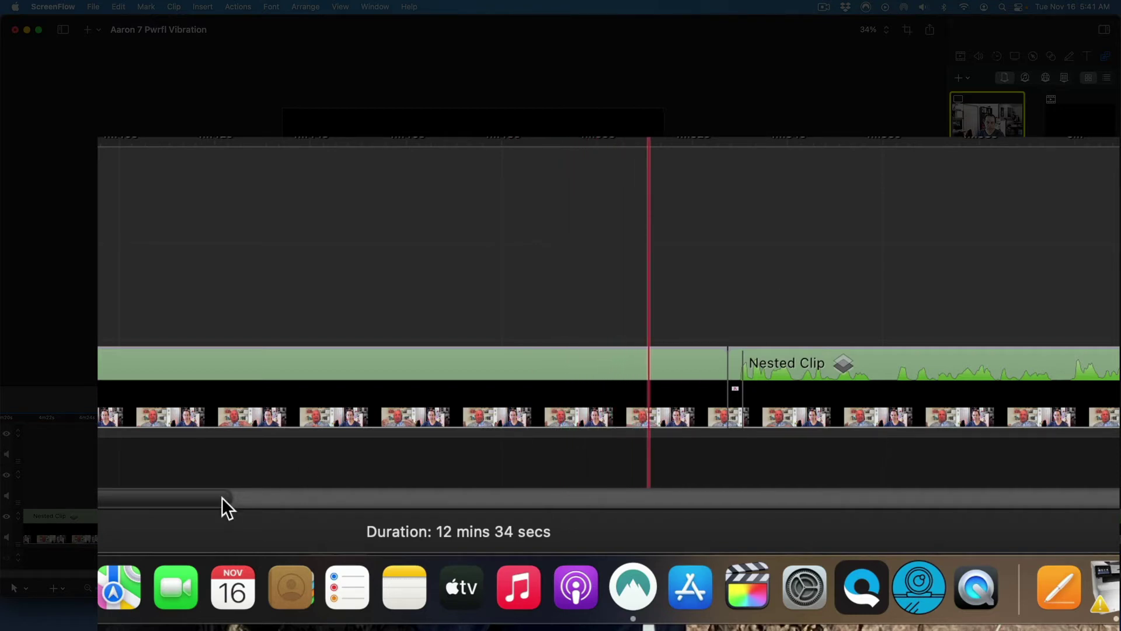
drag(211, 506, 243, 505)
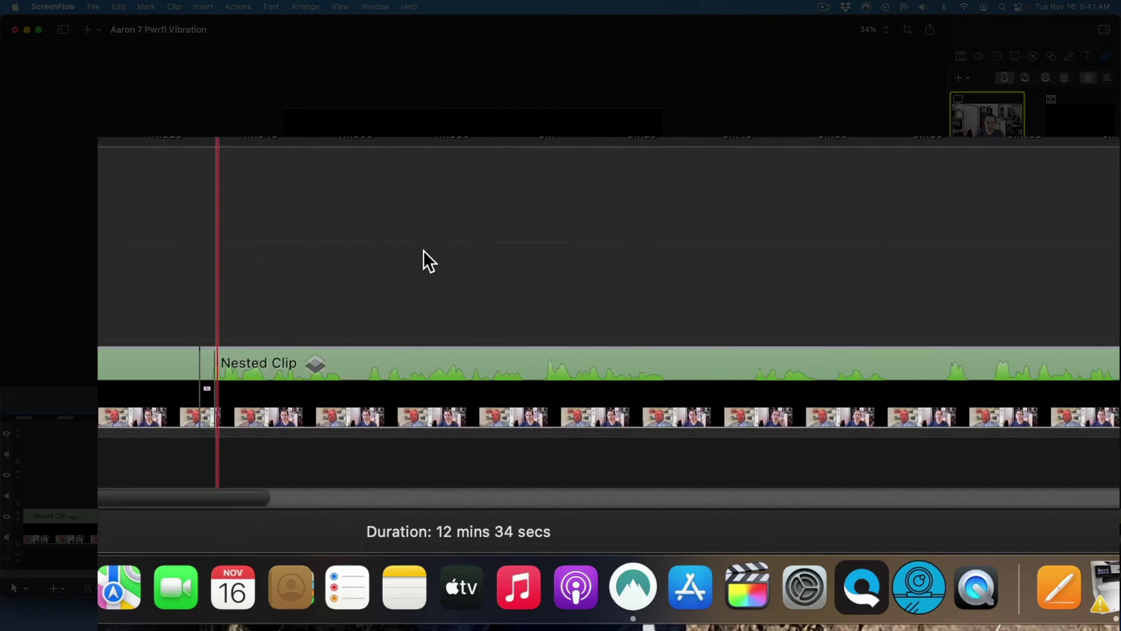
key(space)
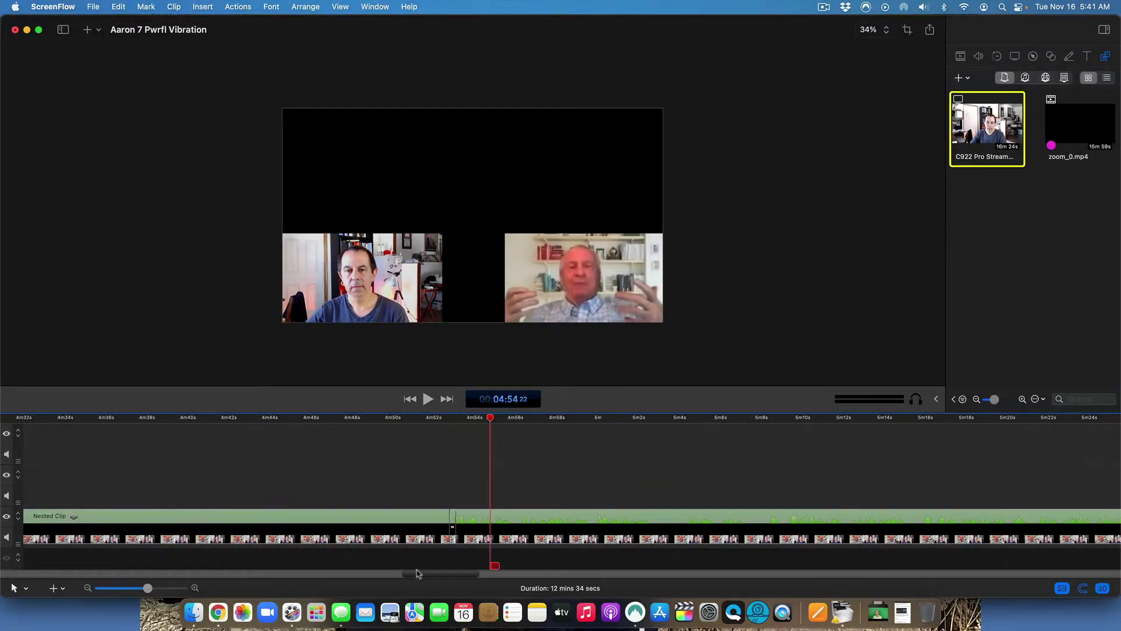
drag(422, 577, 441, 578)
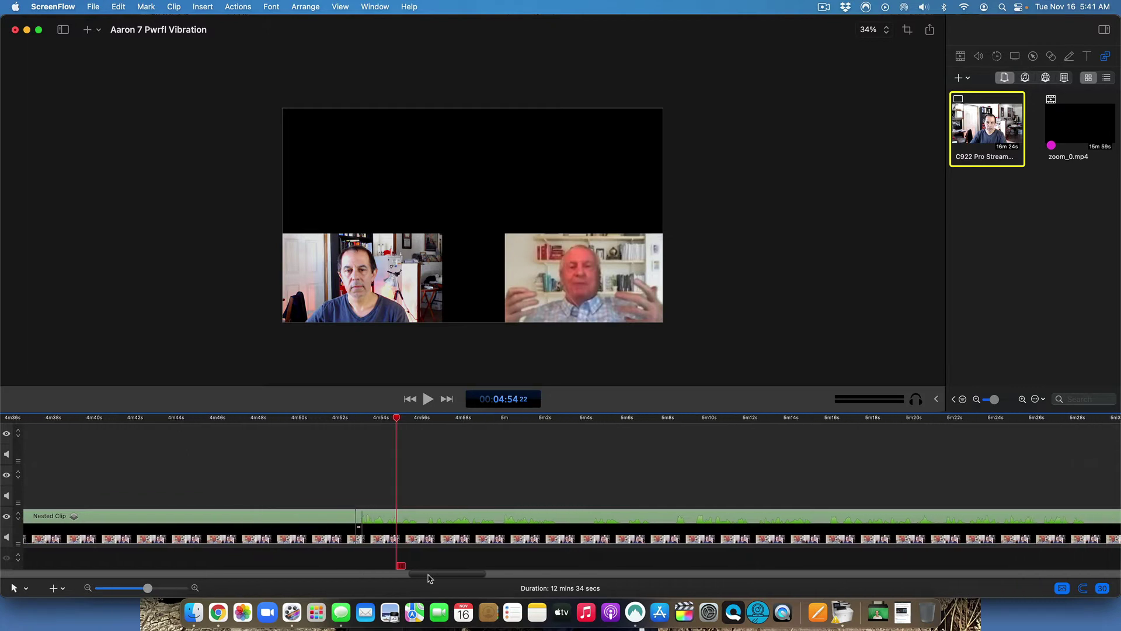
scroll(441, 578, right, 1)
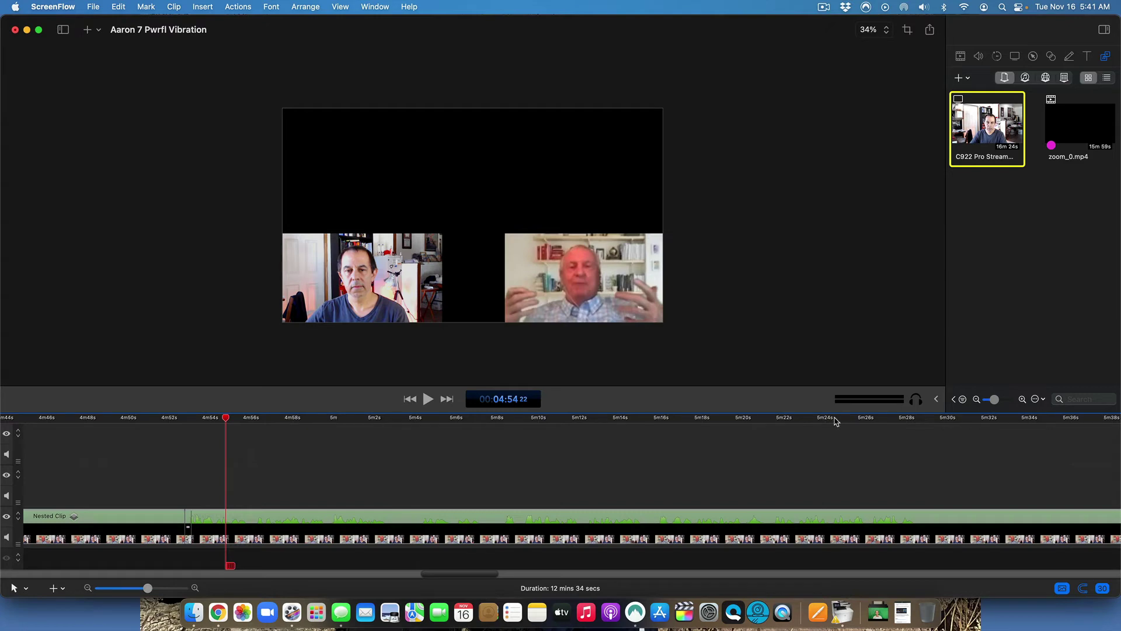
Move the playhead to 5:15, then 5:28, then back to about 5:22.
click(649, 418)
scroll(586, 488, right, 2)
scroll(592, 494, right, 10)
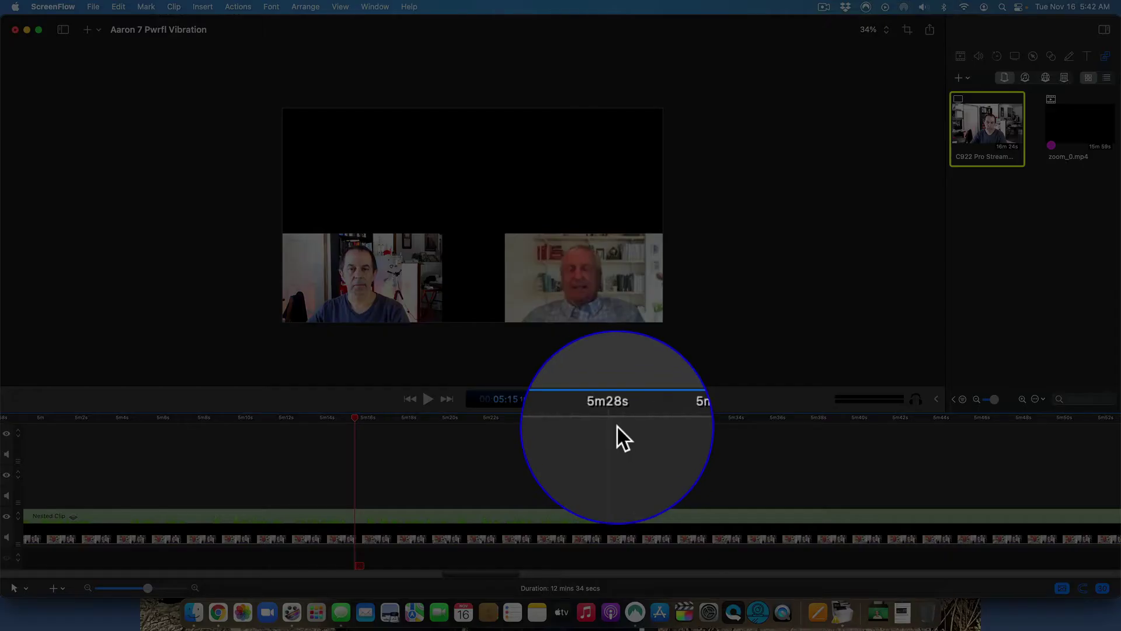
click(617, 418)
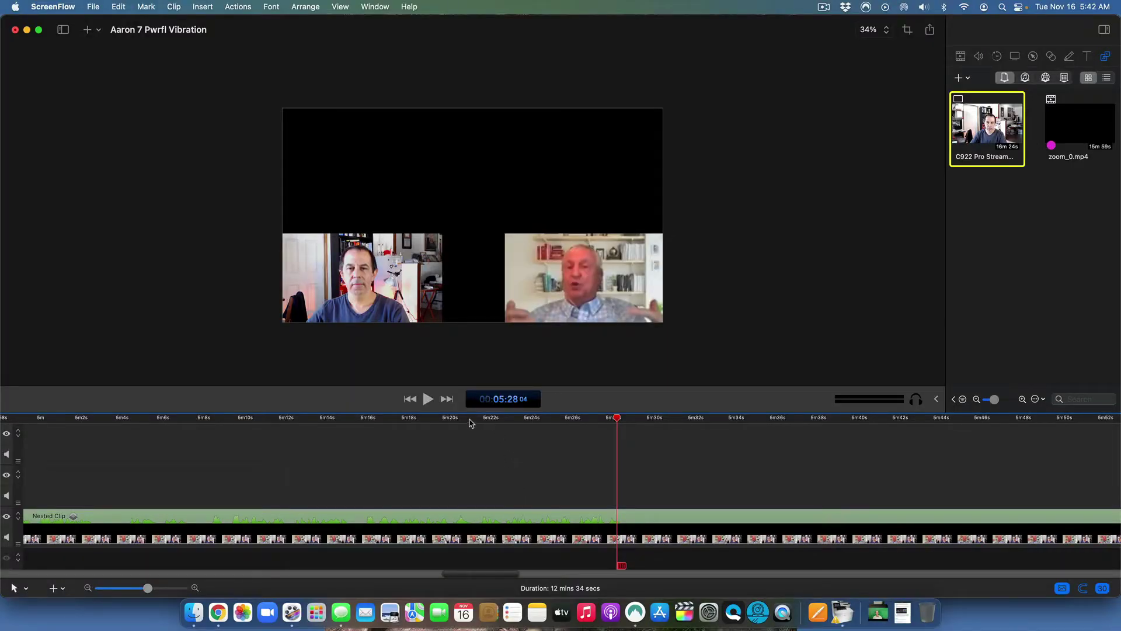
click(502, 423)
Preview playback from 5:22 to about 5:32, then return the playhead to 5:22.
key(space)
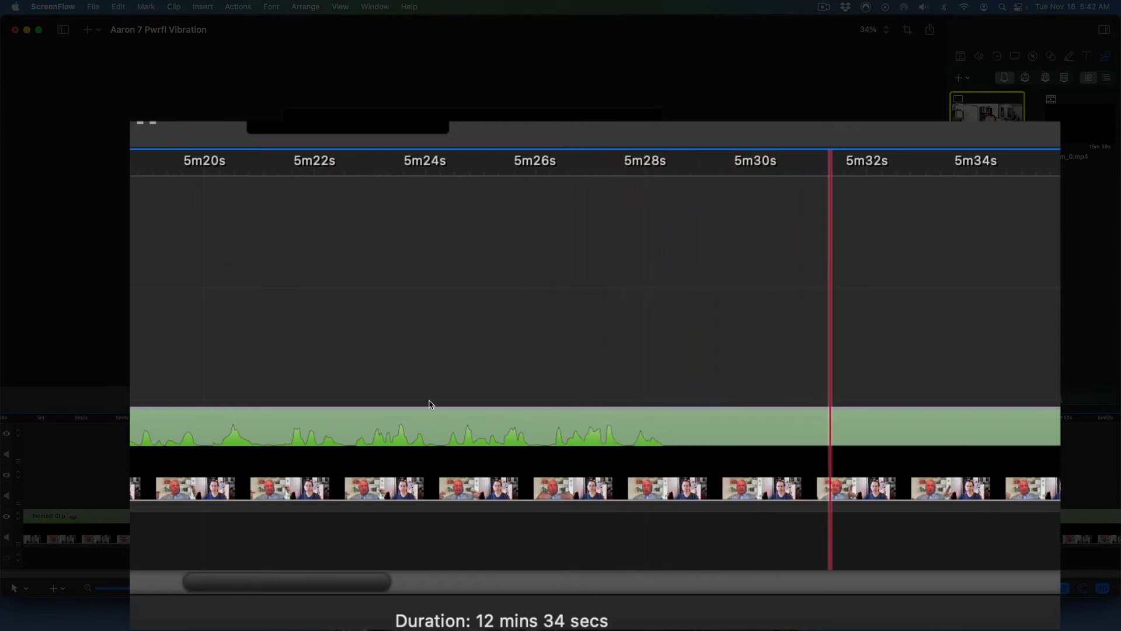
key(space)
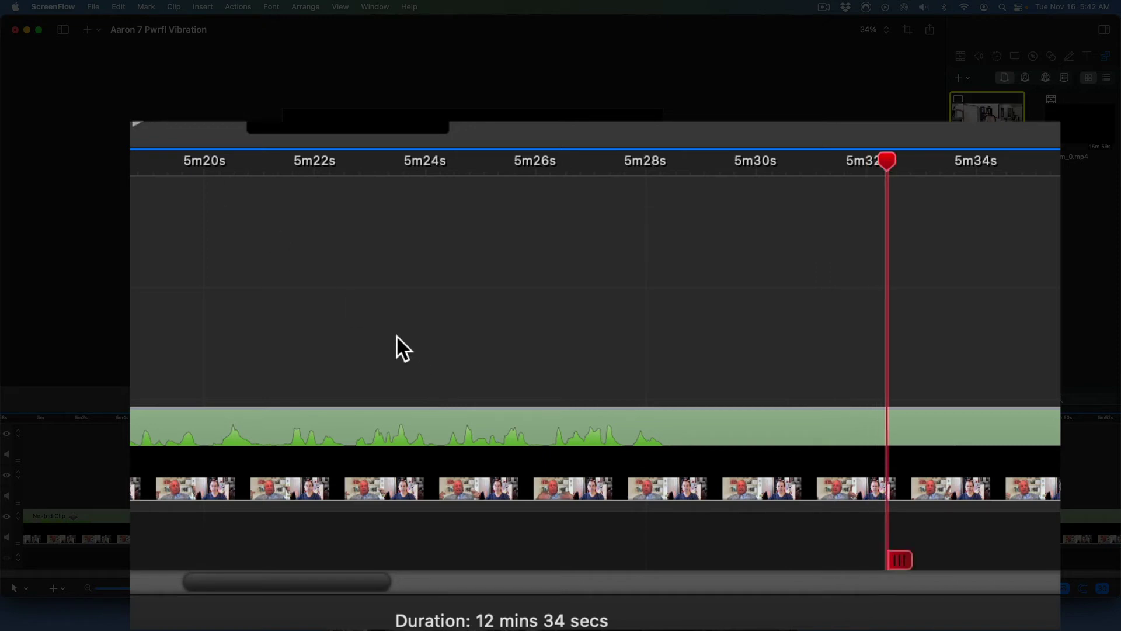
click(313, 163)
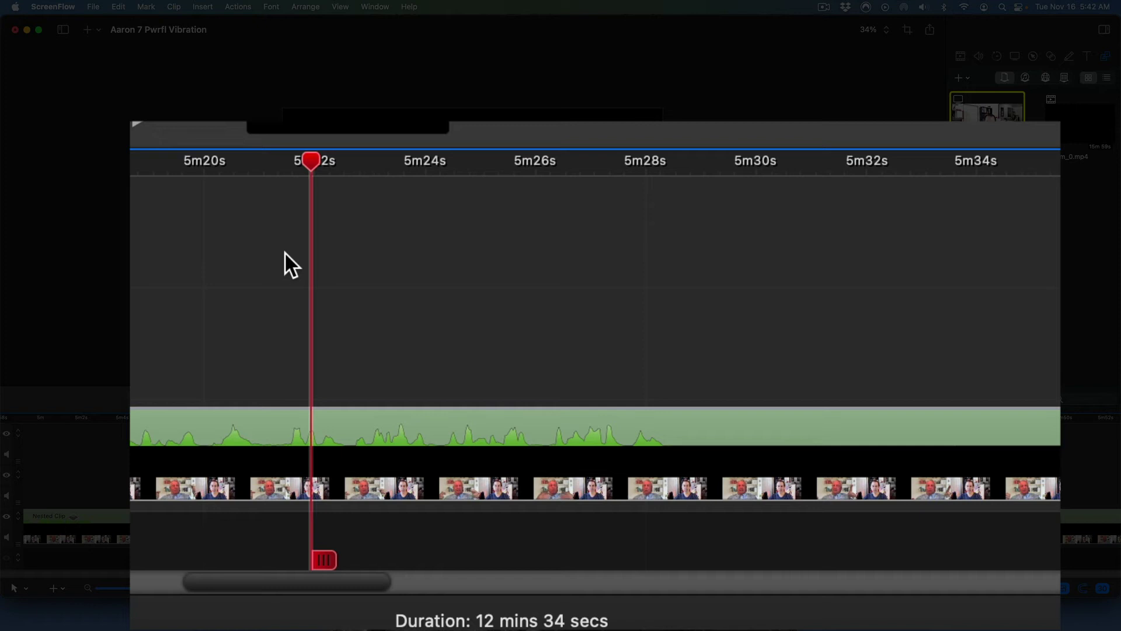
Split the nested clip at 5:22, deselect it, and zoom the timeline out.
click(449, 427)
key(t)
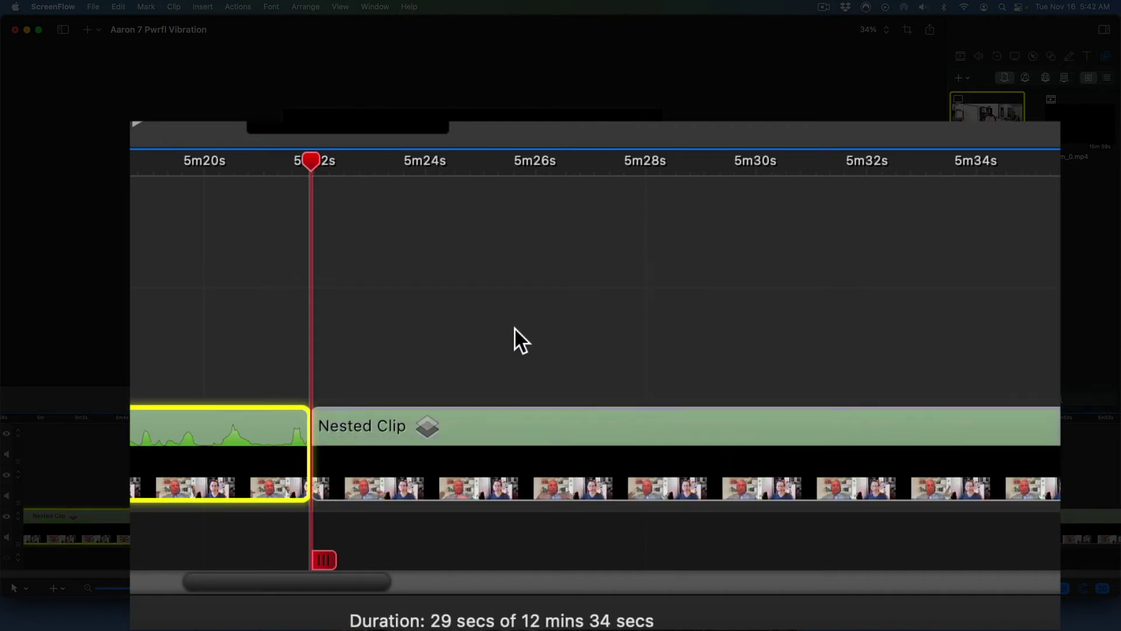
click(514, 283)
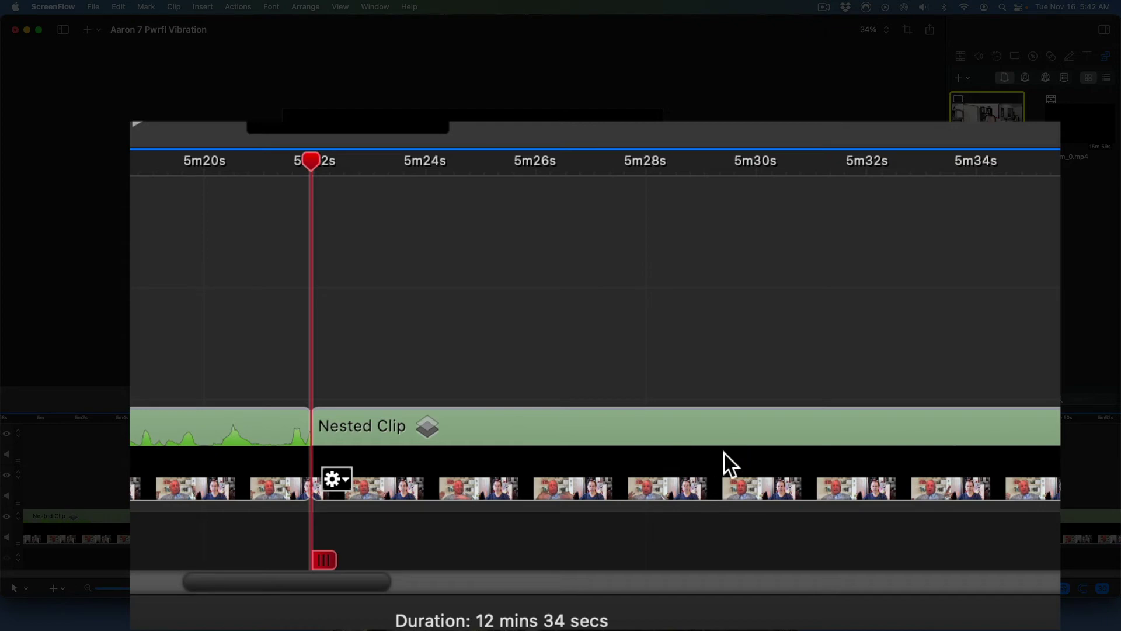
key(super+minus)
key(super+minus)
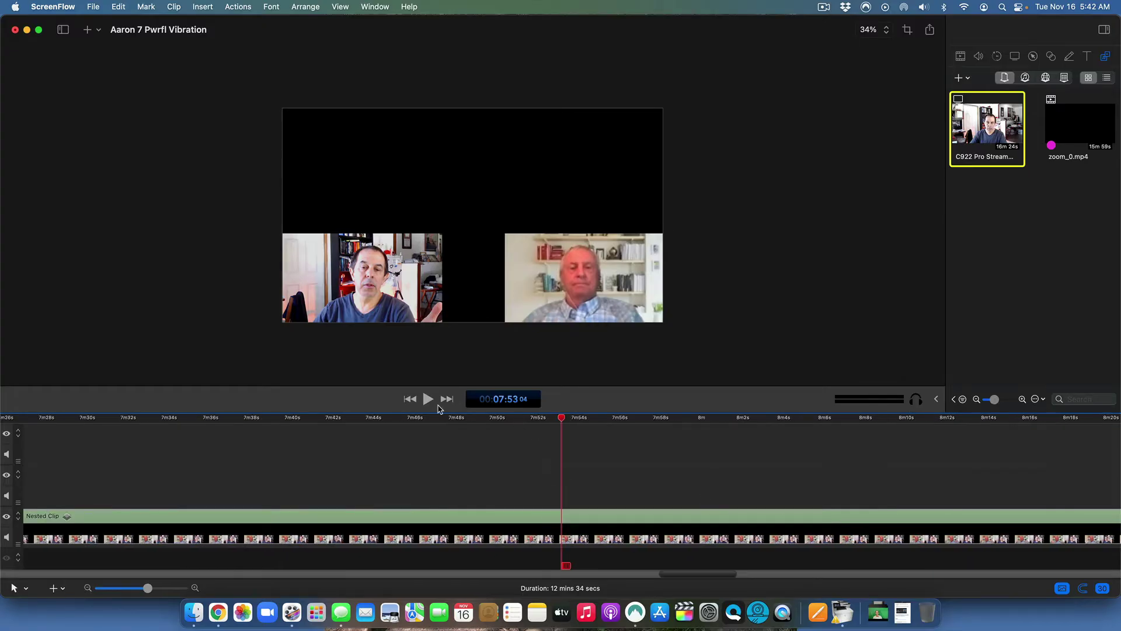
Pause playback near 7:55 and open that 7 min 12 s nested clip.
click(428, 399)
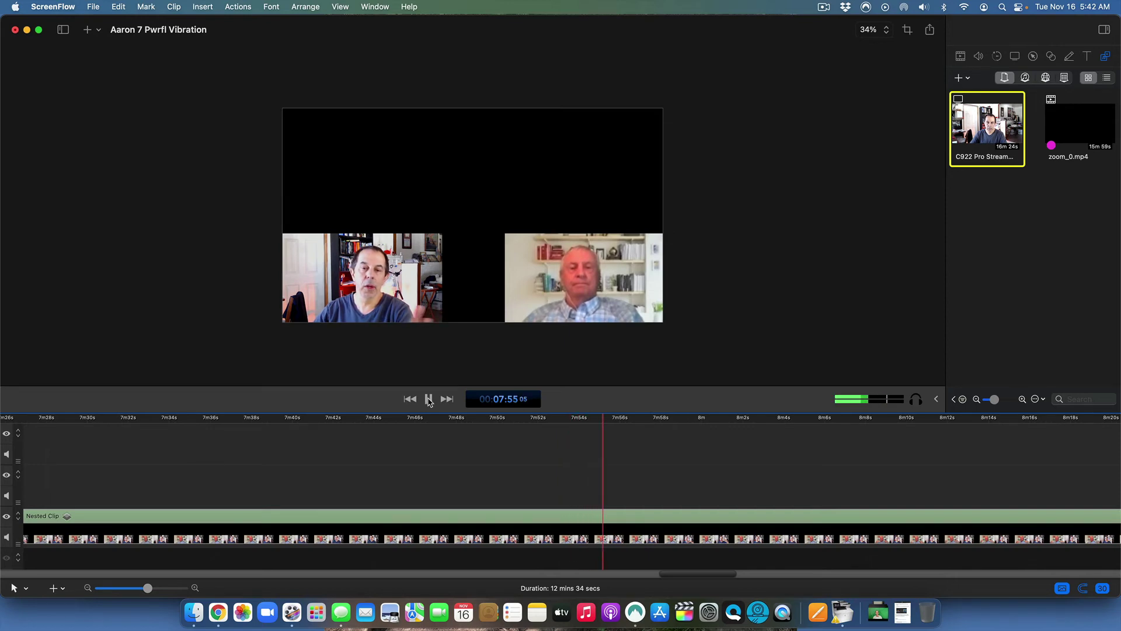
click(427, 399)
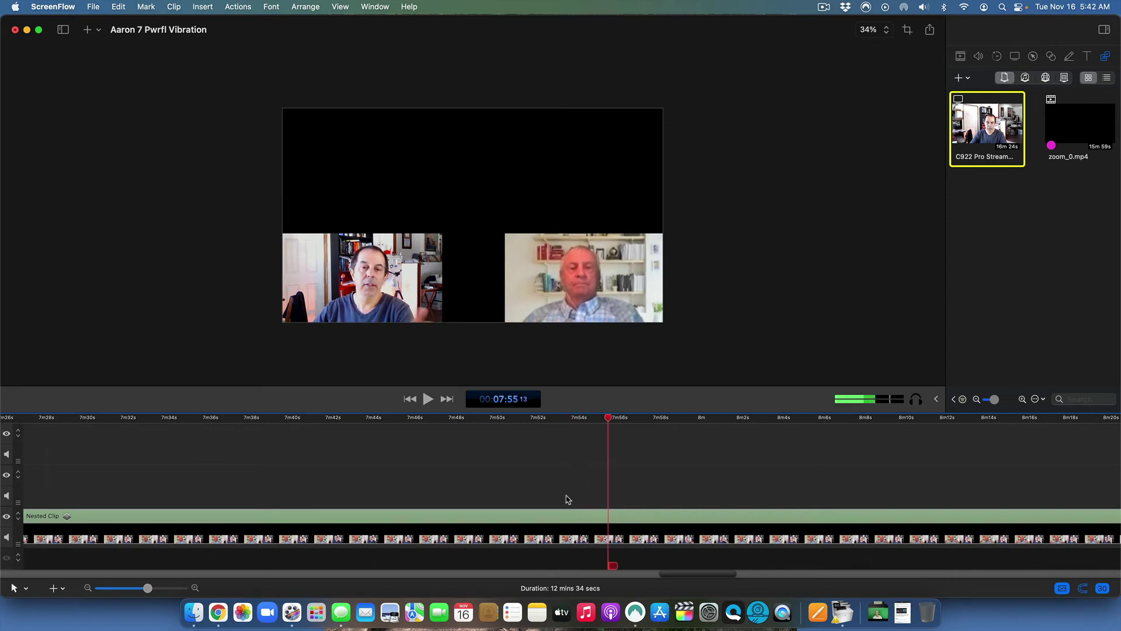
double_click(591, 526)
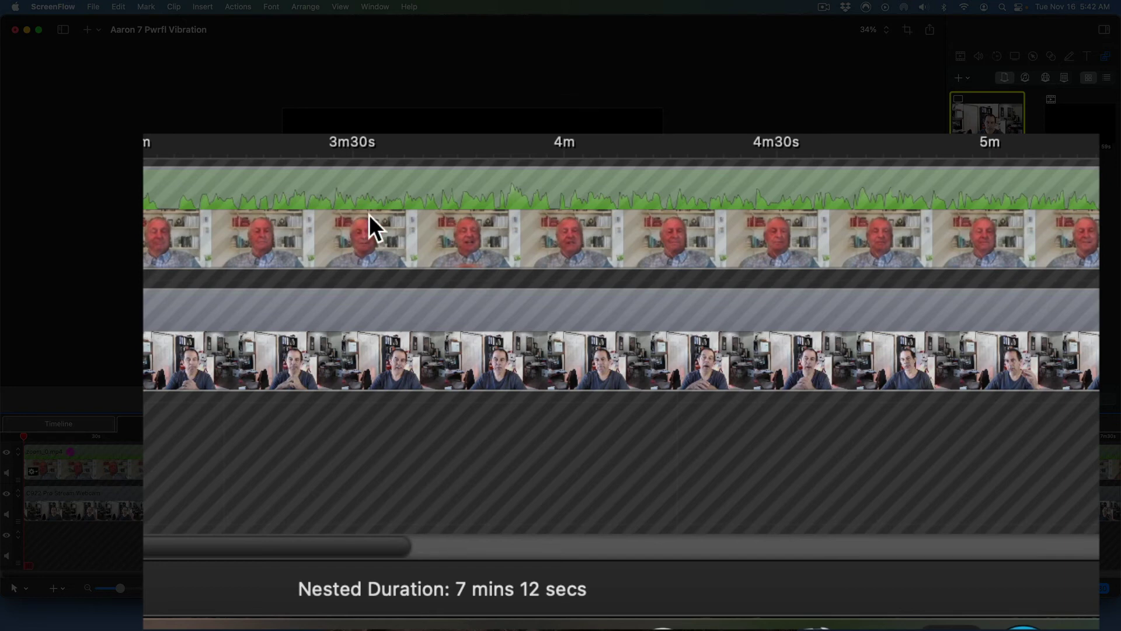
Return to the main timeline, zoom out, and place the playhead at about 5:16.
click(63, 429)
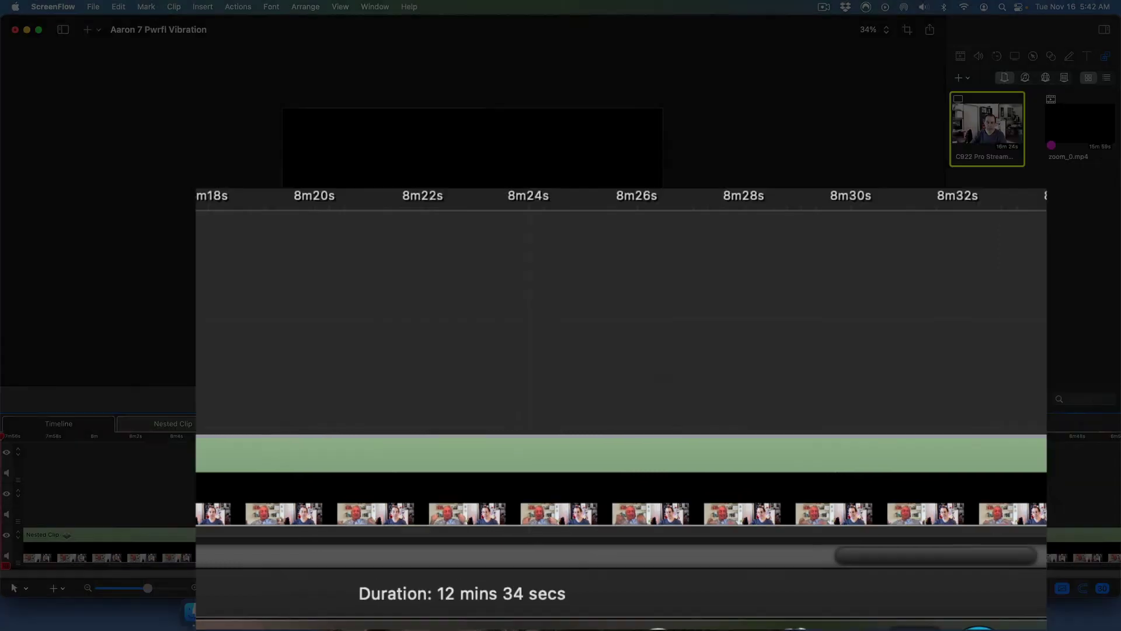
key(super+minus)
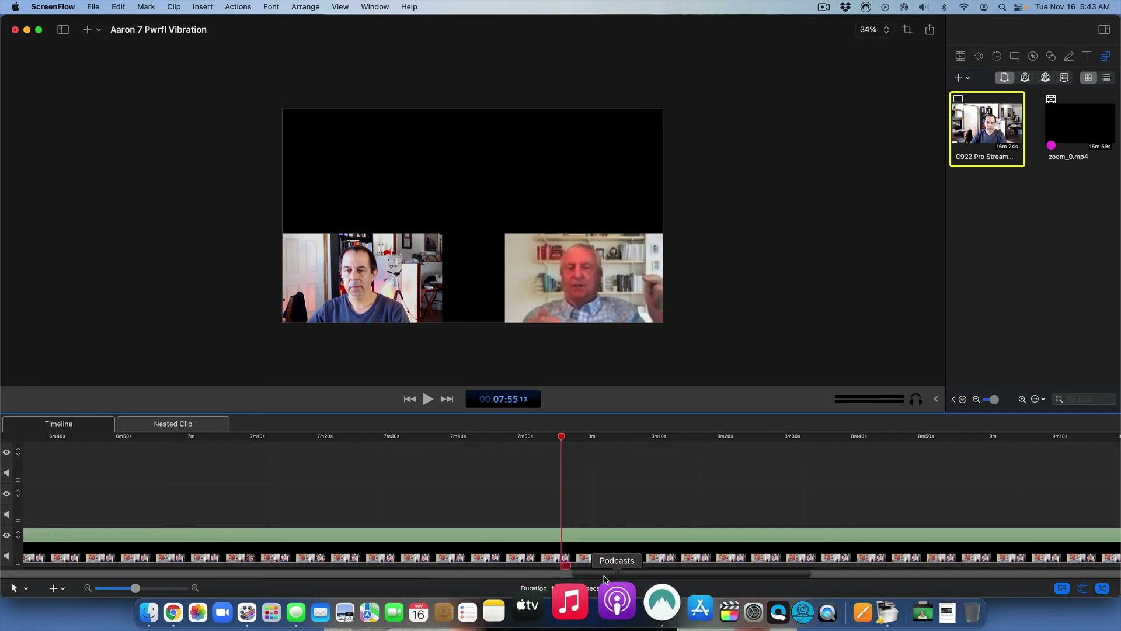
mouse_move(543, 575)
mouse_down()
mouse_move(333, 577)
mouse_move(350, 576)
mouse_up()
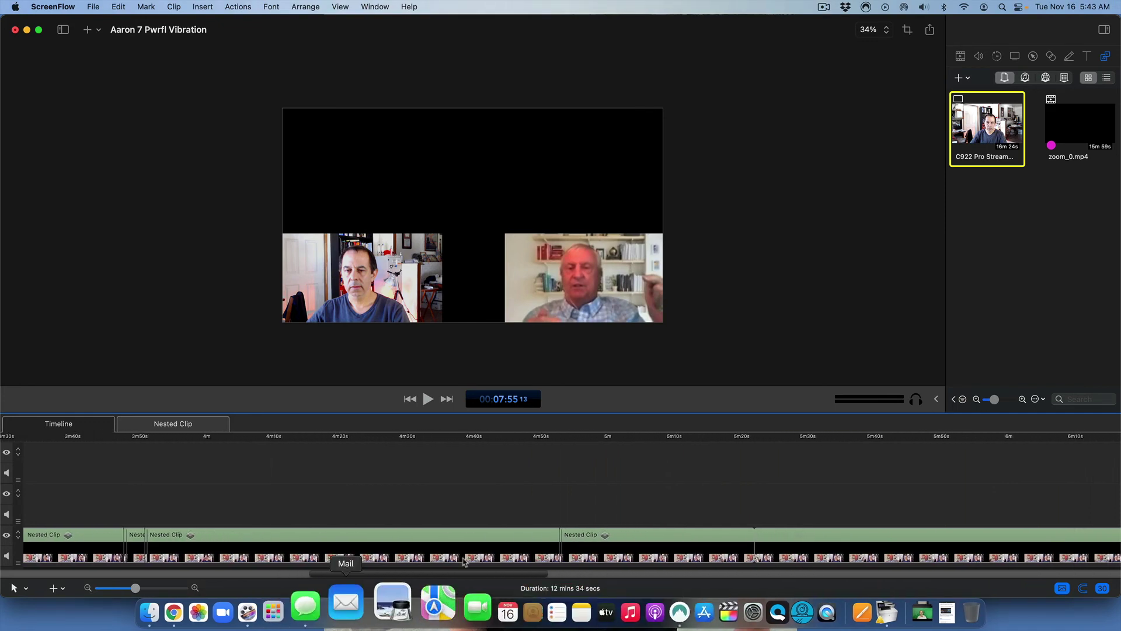
click(717, 439)
Play from 5:16, then reopen the nested clip and close its tab again.
key(space)
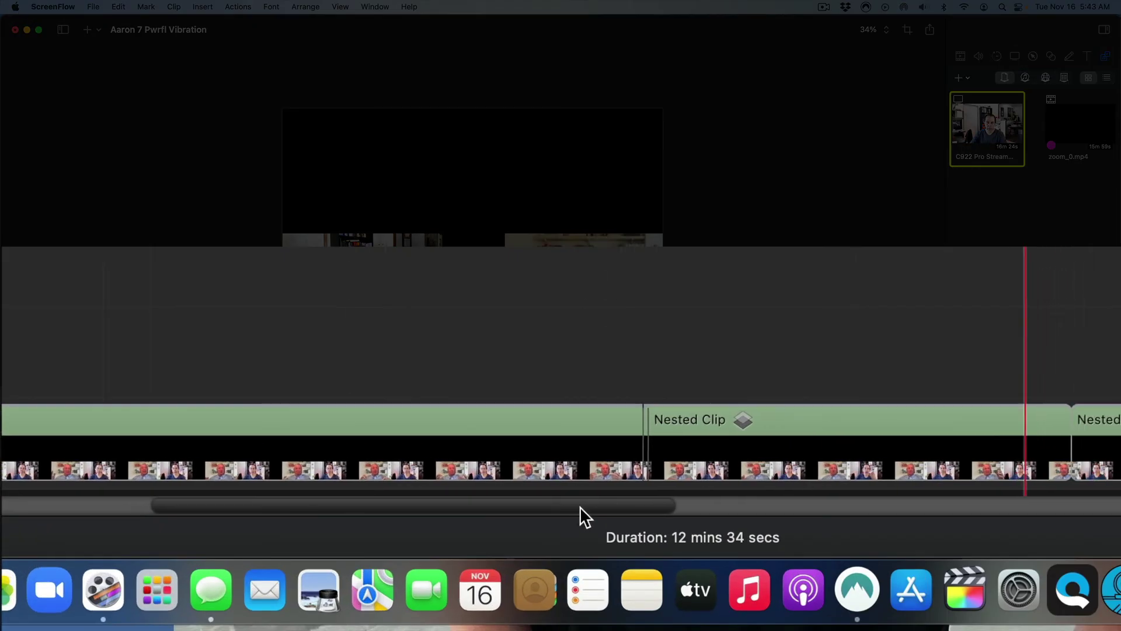
drag(580, 506, 627, 506)
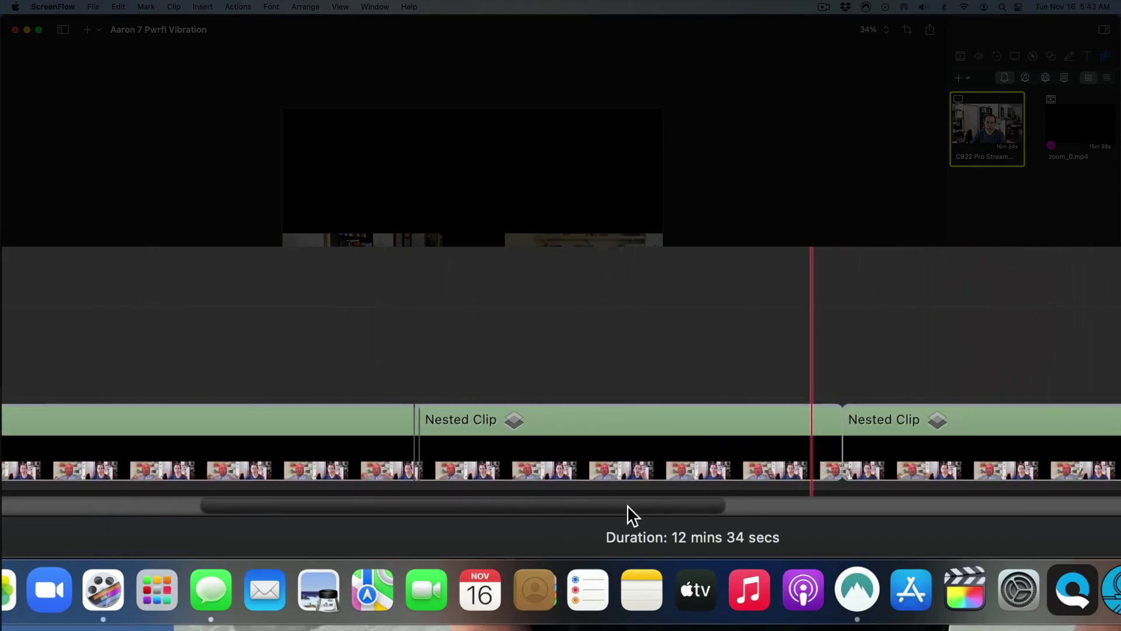
double_click(187, 424)
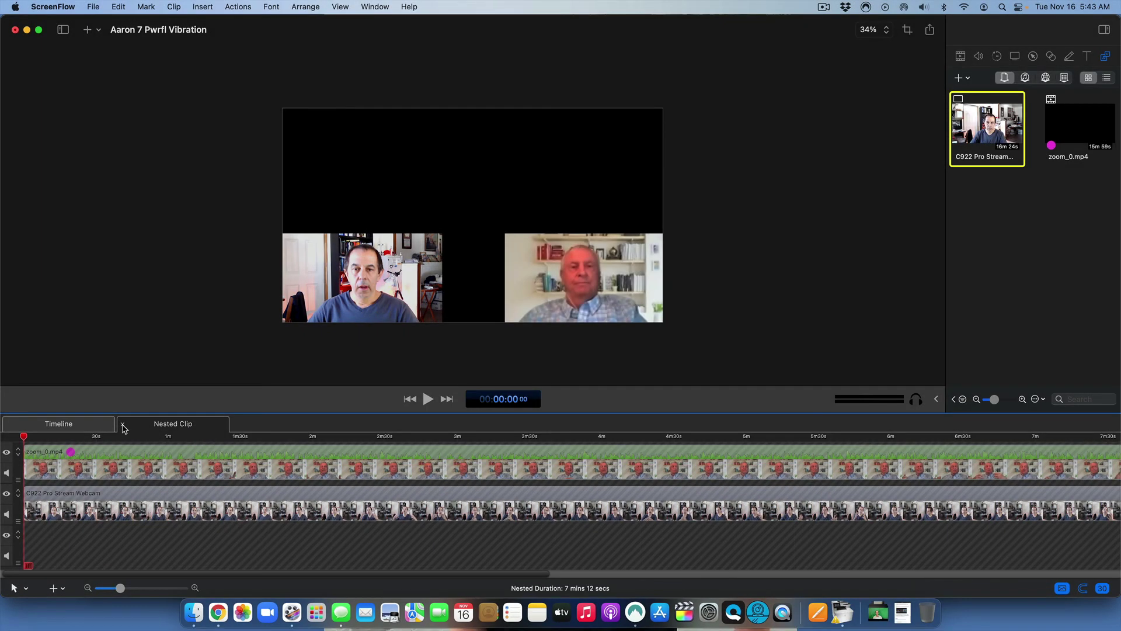
click(123, 425)
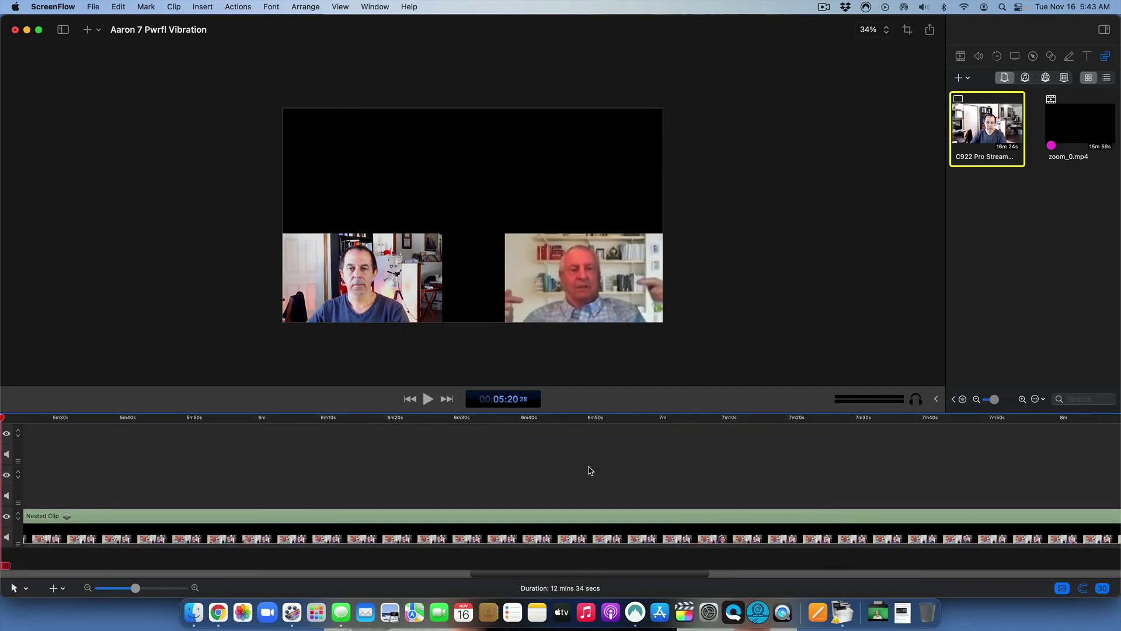
Play from 5:20 to 5:28, then bring up the Stop Record option for the screen recording.
key(space)
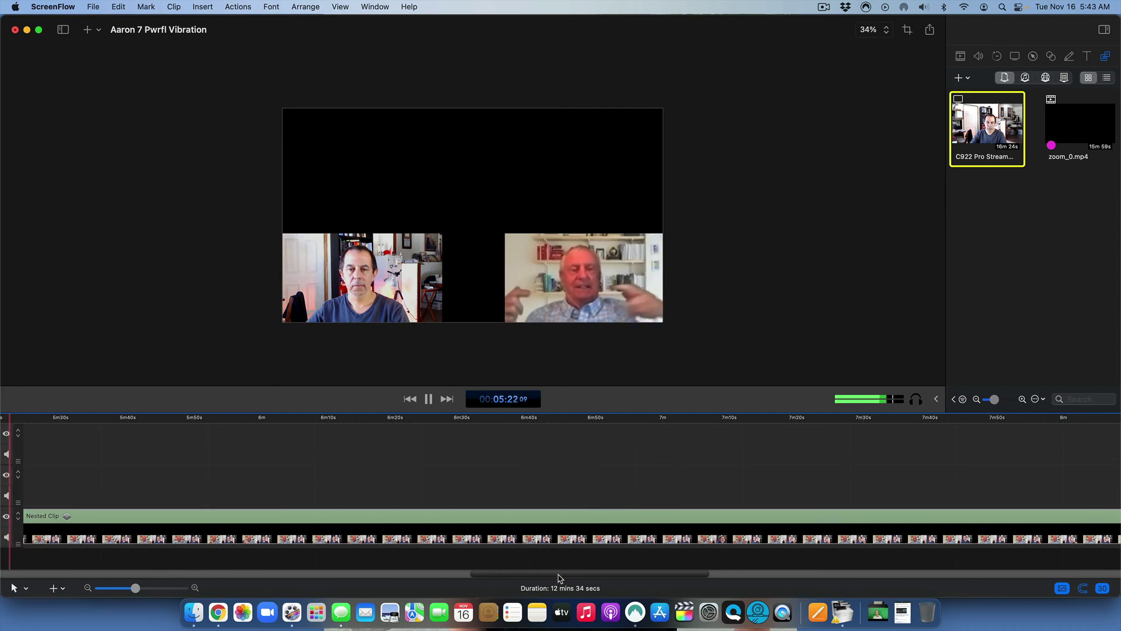
drag(550, 577, 369, 576)
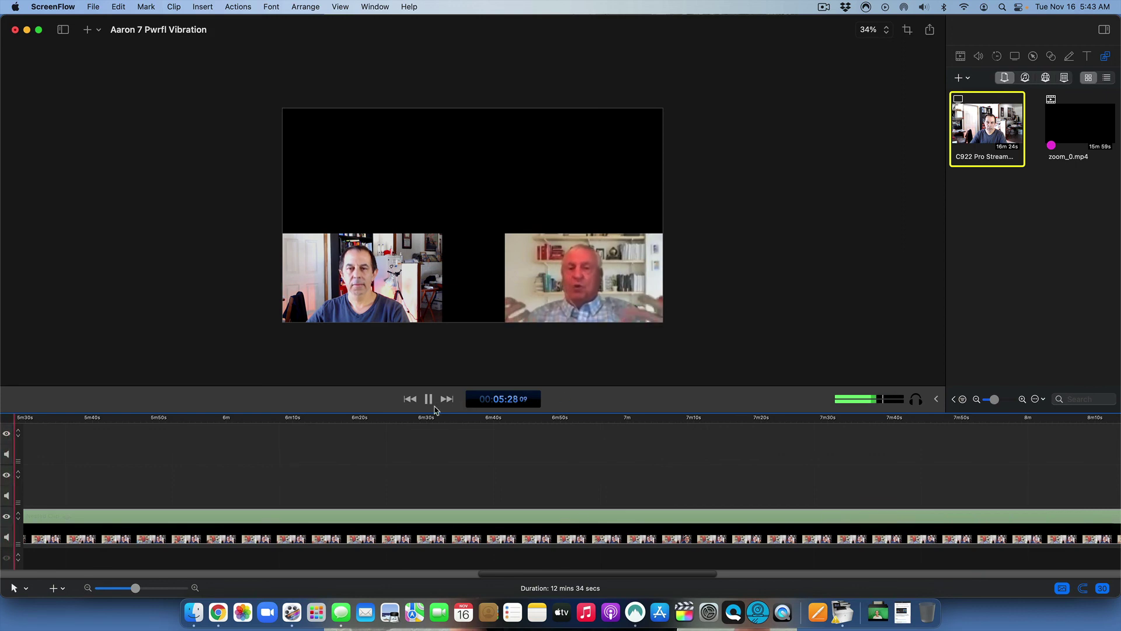
key(space)
mouse_move(544, 574)
mouse_down()
mouse_move(238, 576)
mouse_move(173, 597)
mouse_move(537, 584)
mouse_up()
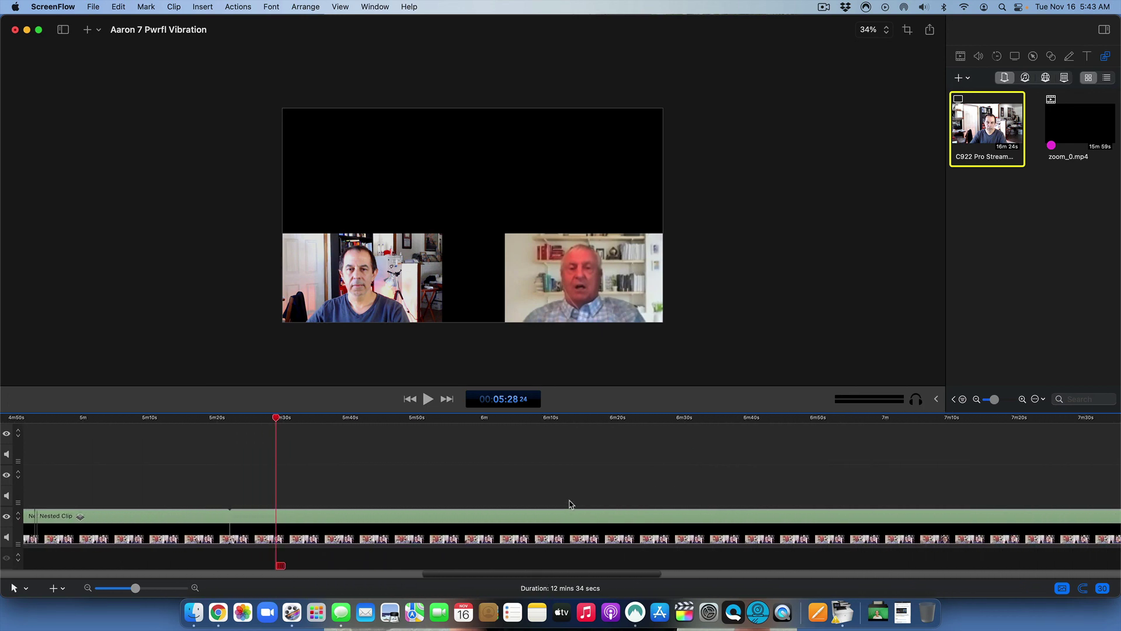
click(823, 9)
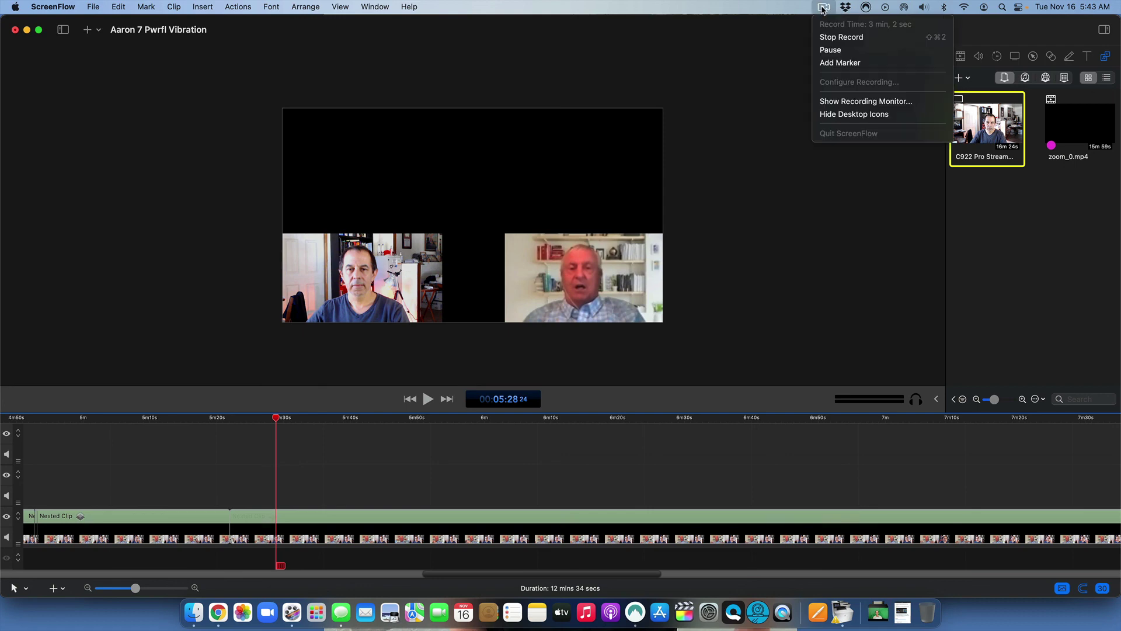